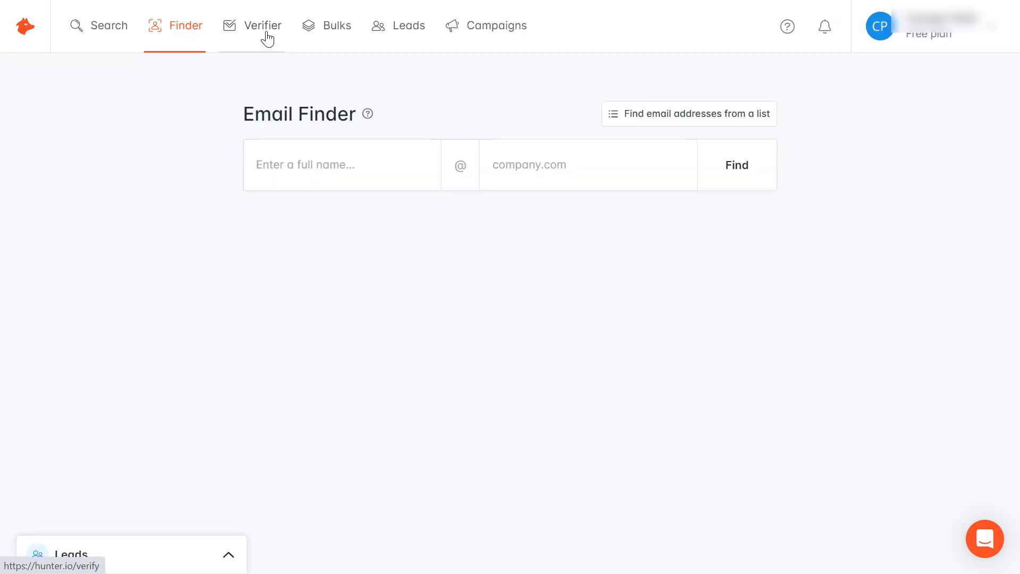
pyautogui.click(272, 44)
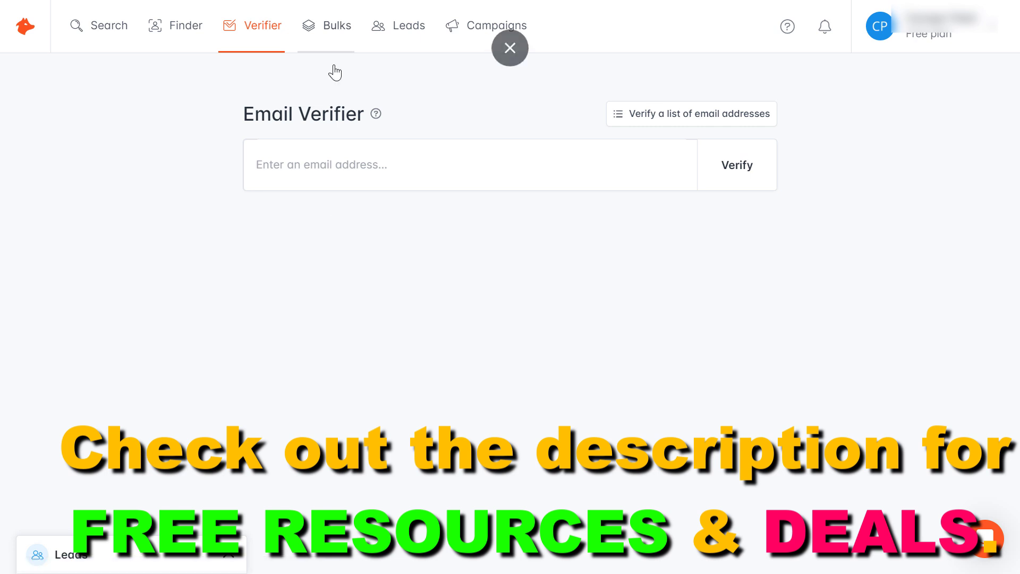
pyautogui.click(336, 188)
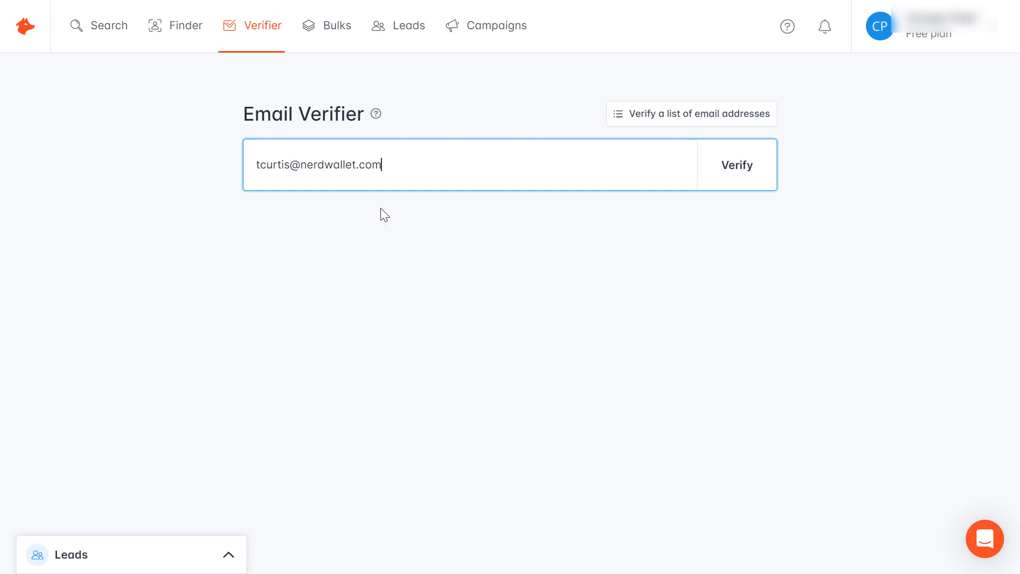
pyautogui.click(732, 176)
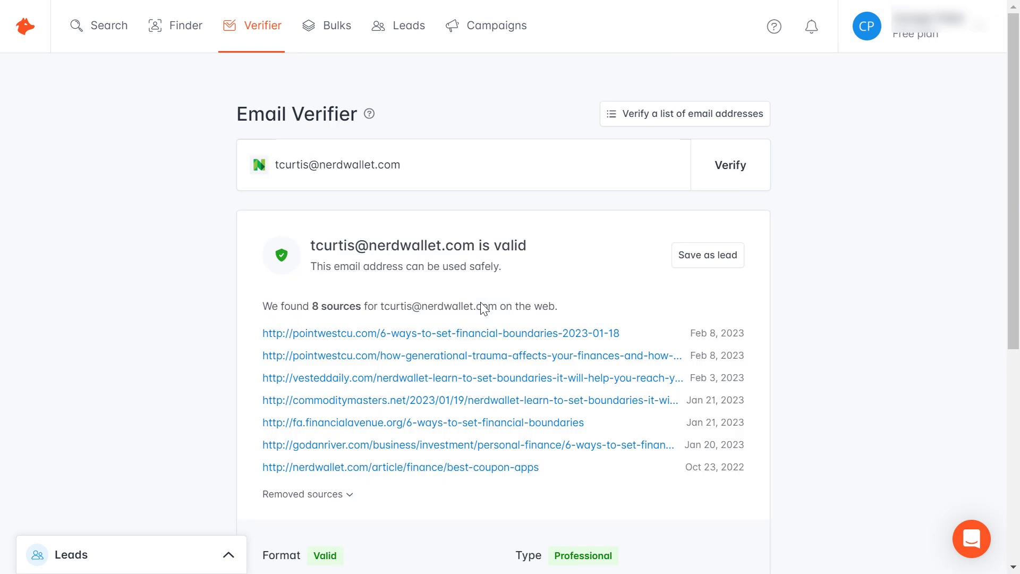
pyautogui.moveTo(433, 249); pyautogui.dragTo(481, 279)
pyautogui.scroll(-1, 375, 287)
pyautogui.scroll(-2, 371, 320)
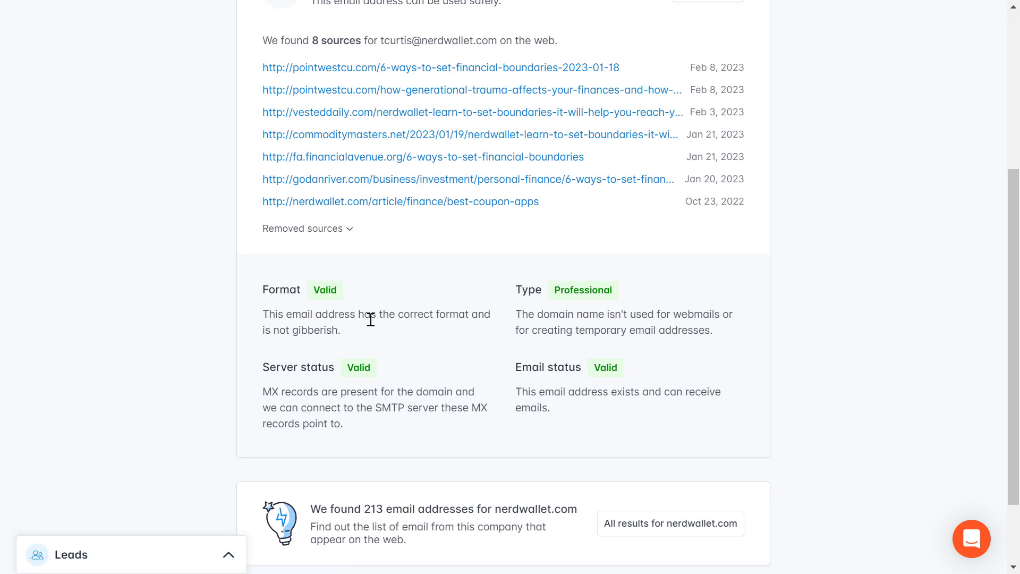
pyautogui.scroll(3, 371, 320)
pyautogui.click(430, 247)
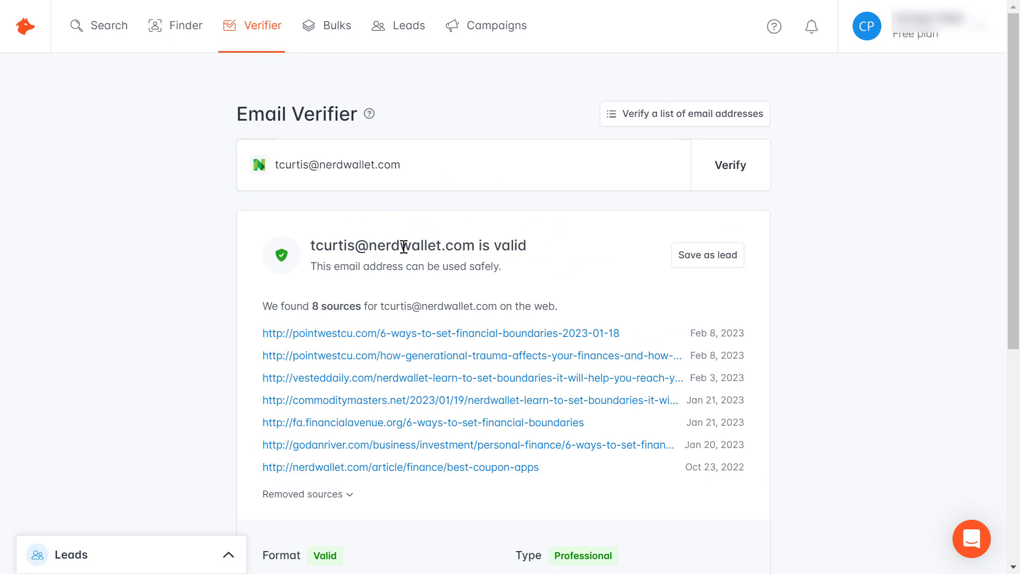
pyautogui.scroll(-2, 314, 413)
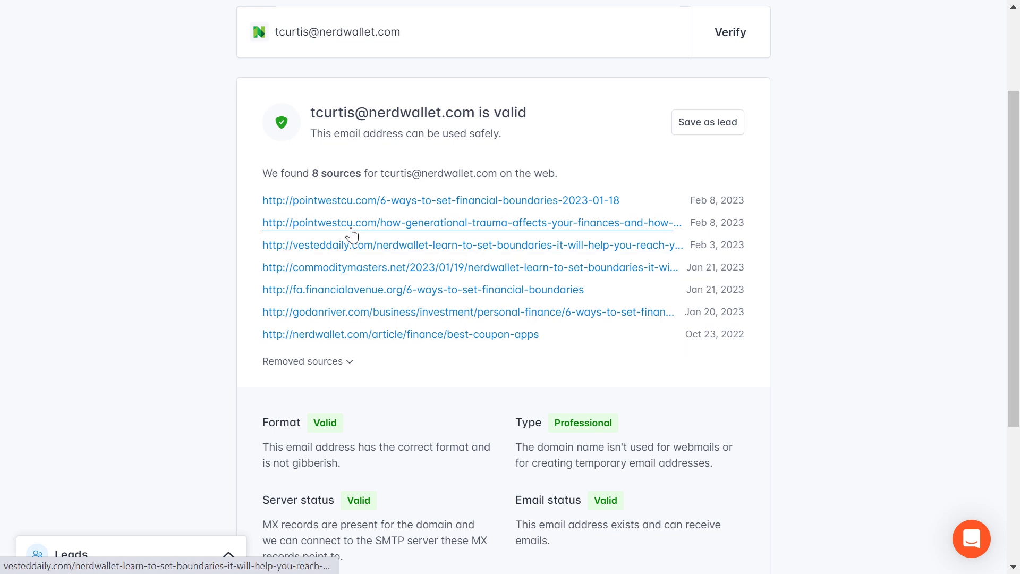
pyautogui.scroll(-2, 421, 335)
pyautogui.moveTo(516, 367); pyautogui.dragTo(594, 375)
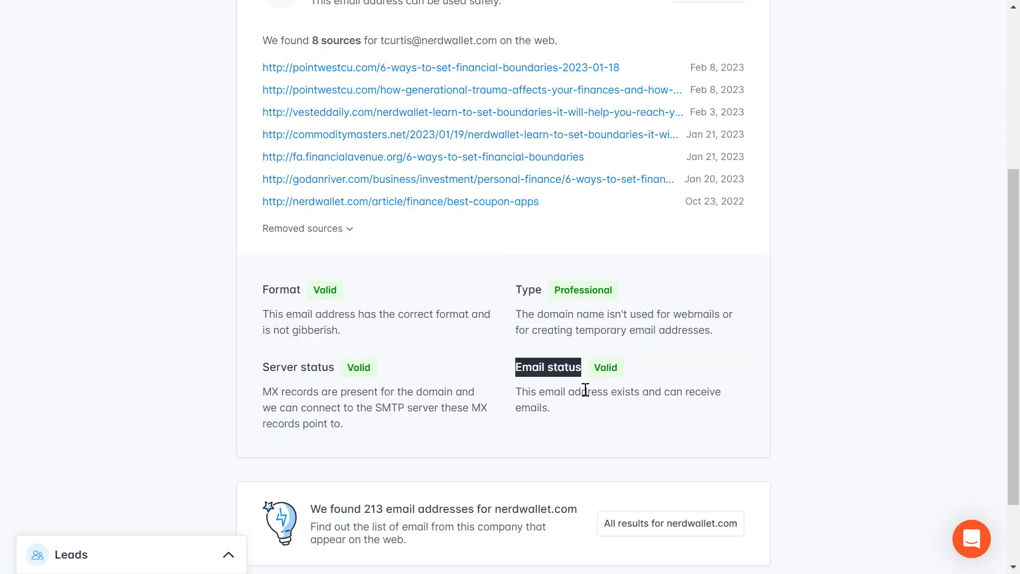
pyautogui.moveTo(523, 392); pyautogui.dragTo(632, 393)
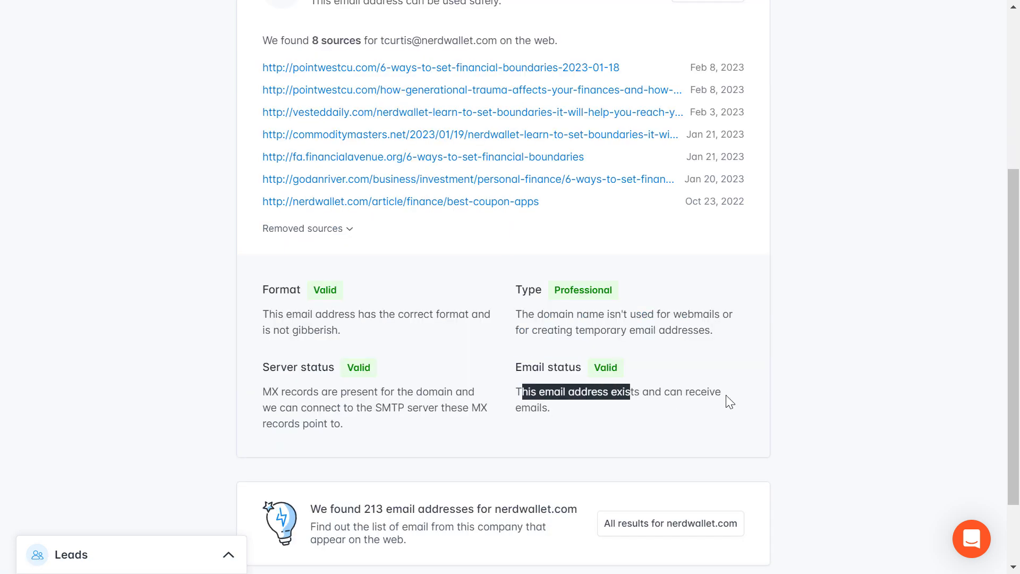
pyautogui.moveTo(727, 394); pyautogui.dragTo(624, 393)
pyautogui.scroll(4, 554, 449)
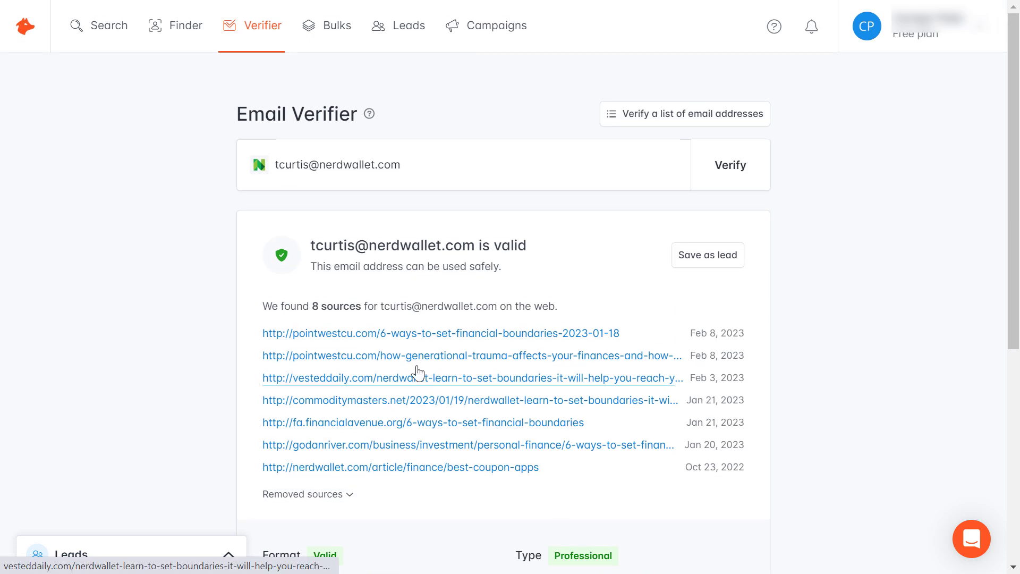
pyautogui.tripleClick(491, 157)
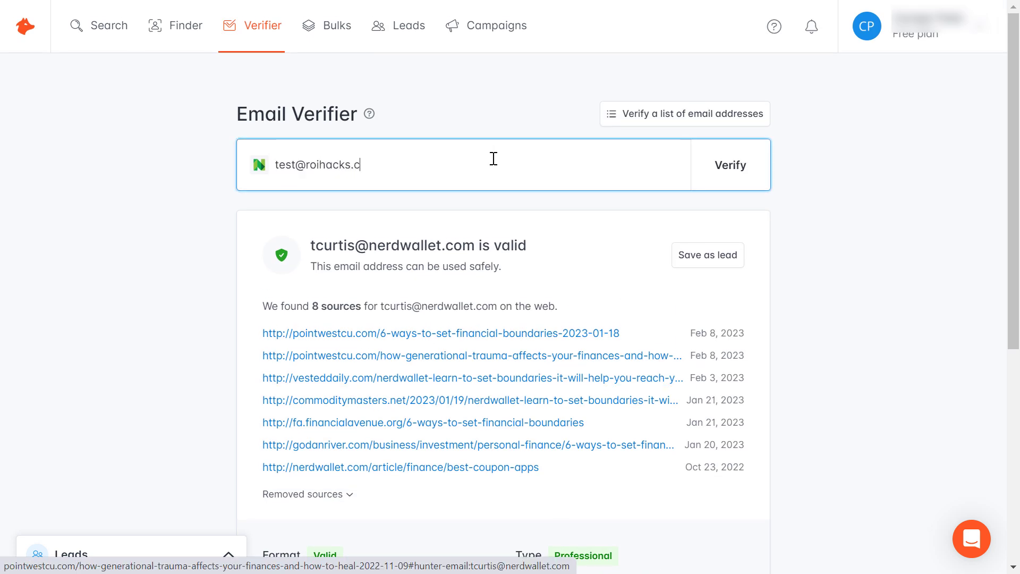
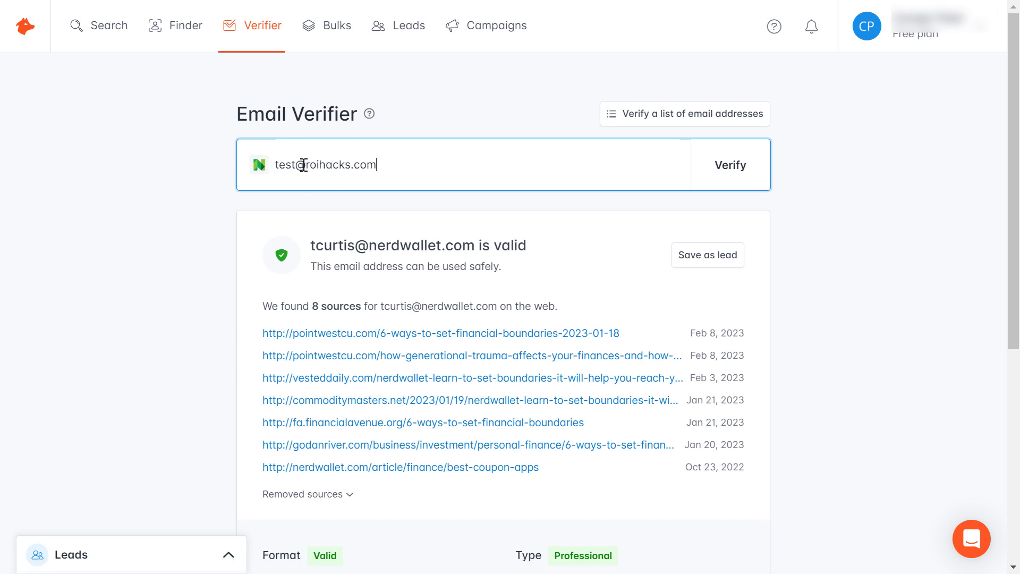
pyautogui.moveTo(296, 165); pyautogui.dragTo(242, 165)
pyautogui.click(715, 190)
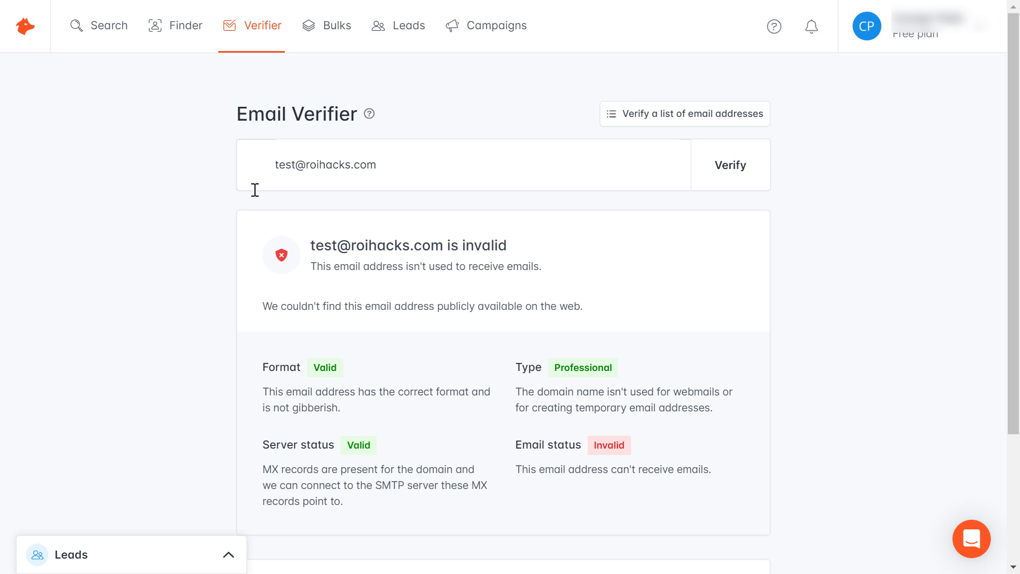
# Highlight the Format, Type, Server status and can't-receive-emails lines of the invalid result
pyautogui.moveTo(264, 367); pyautogui.dragTo(371, 375)
pyautogui.moveTo(276, 444); pyautogui.dragTo(324, 447)
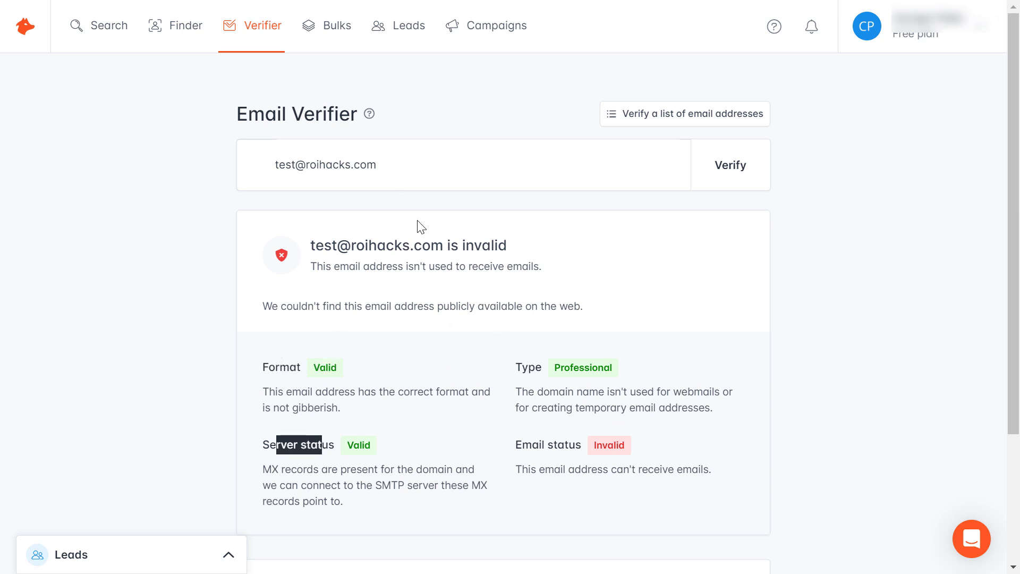
pyautogui.moveTo(444, 245); pyautogui.dragTo(409, 247)
pyautogui.moveTo(263, 367); pyautogui.dragTo(304, 370)
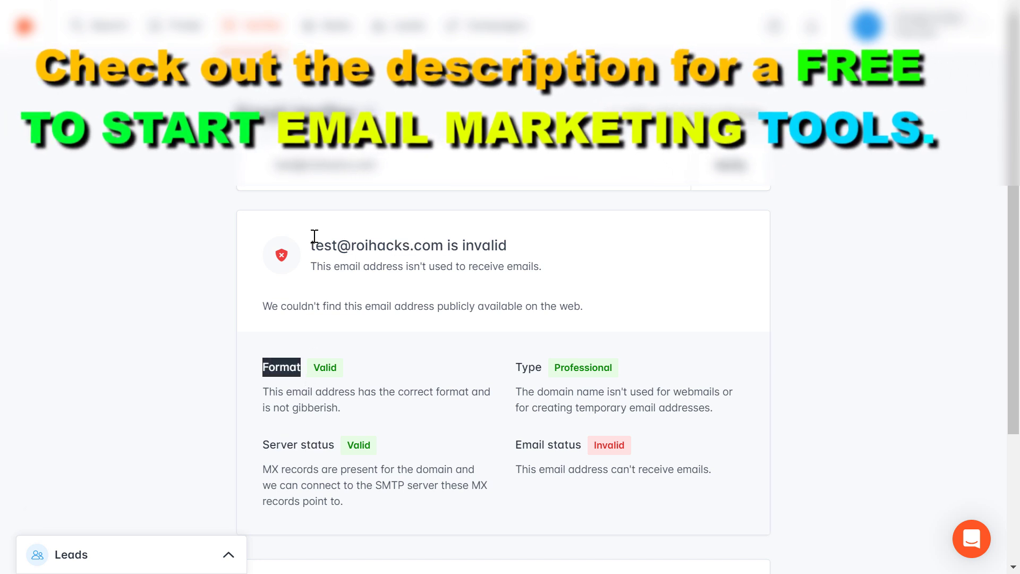
pyautogui.moveTo(518, 368); pyautogui.dragTo(544, 368)
pyautogui.scroll(-3, 479, 384)
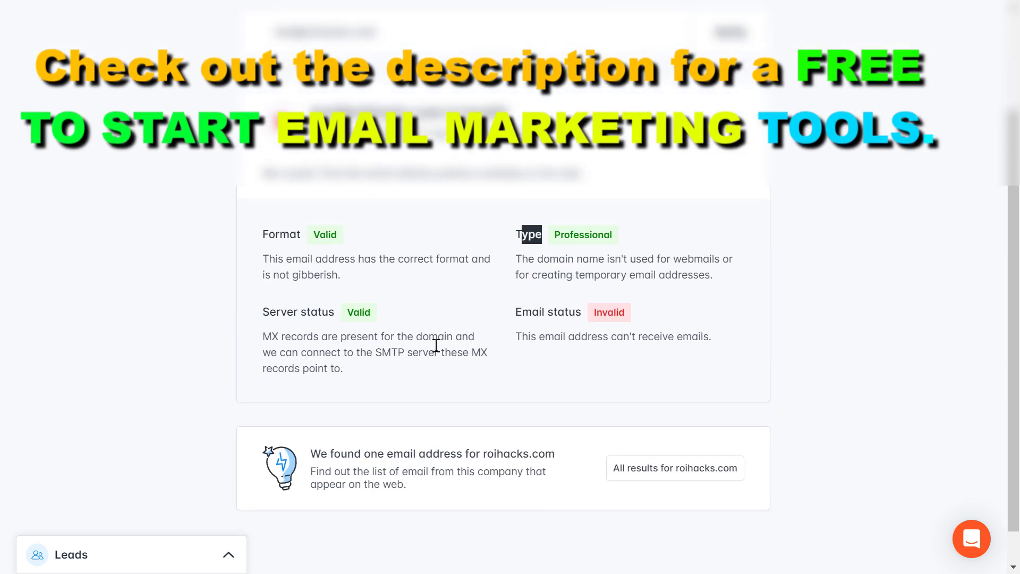
pyautogui.moveTo(520, 313); pyautogui.dragTo(624, 324)
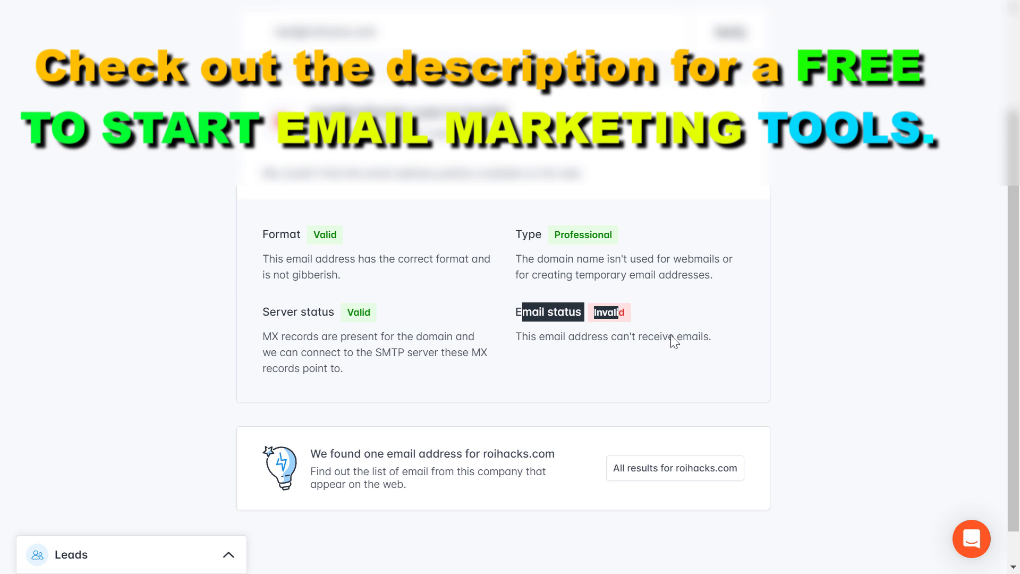
pyautogui.moveTo(514, 337); pyautogui.dragTo(717, 343)
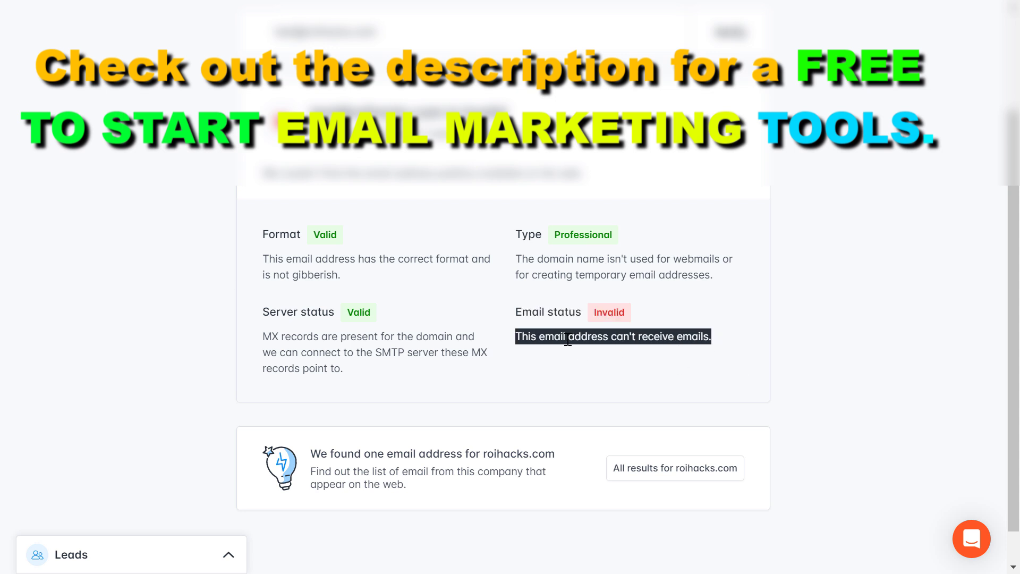
pyautogui.scroll(2, 437, 339)
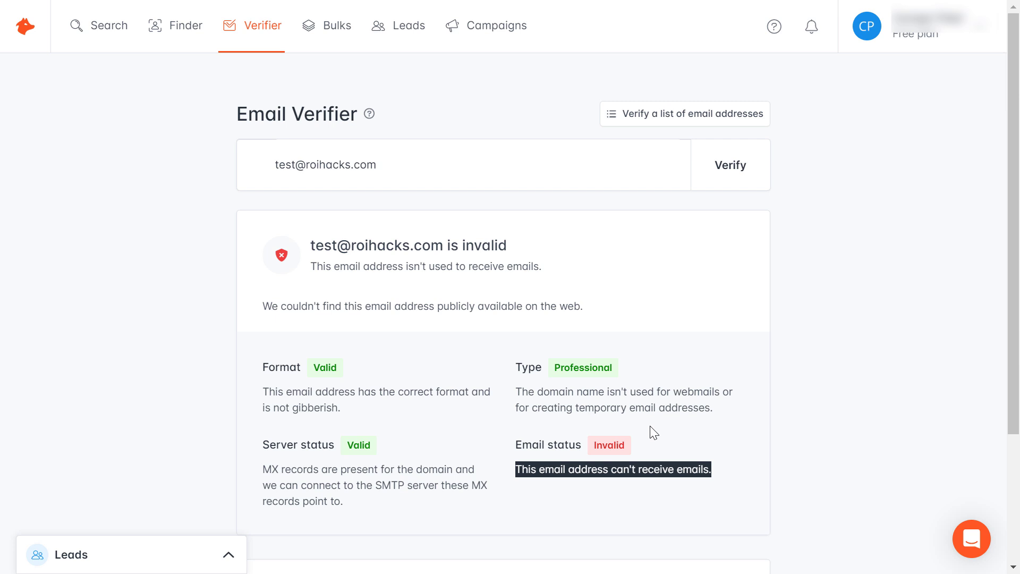
# Start a new bulk list via Bulks, Bulk Email Verifier and New bulk
pyautogui.click(337, 32)
pyautogui.click(343, 408)
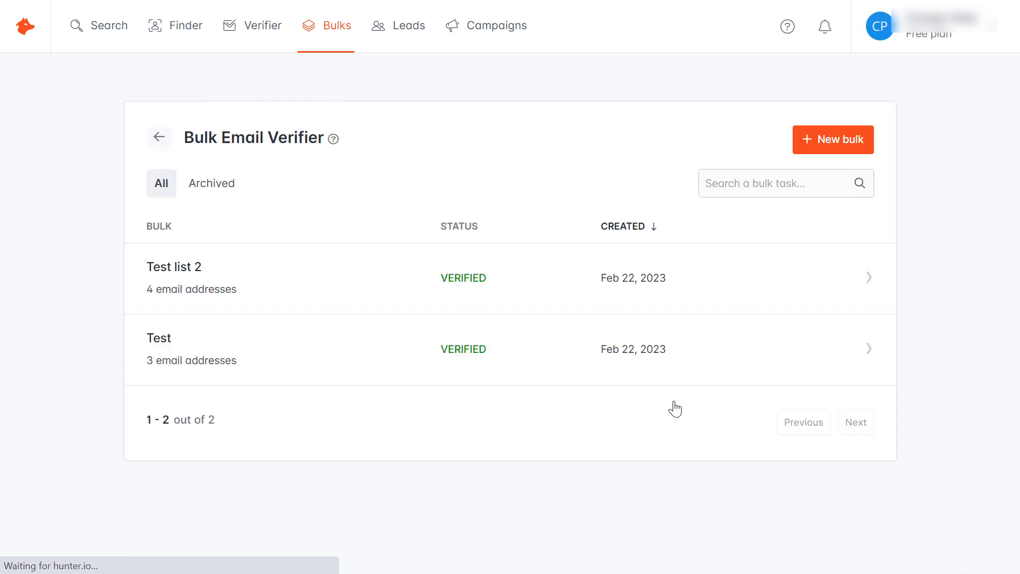
pyautogui.click(821, 126)
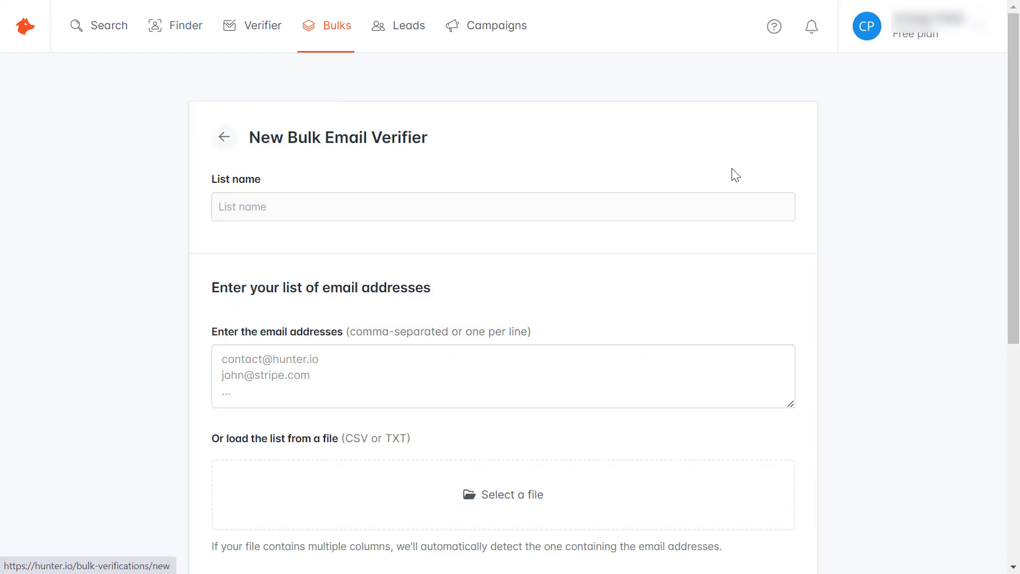
pyautogui.scroll(-2, 192, 376)
pyautogui.scroll(-1, 192, 376)
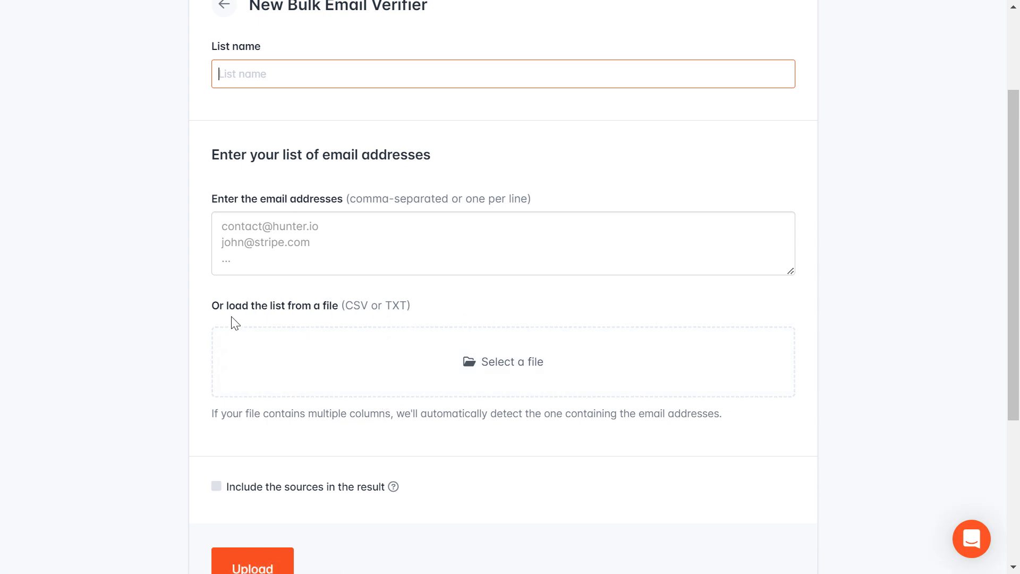
pyautogui.scroll(2, 232, 322)
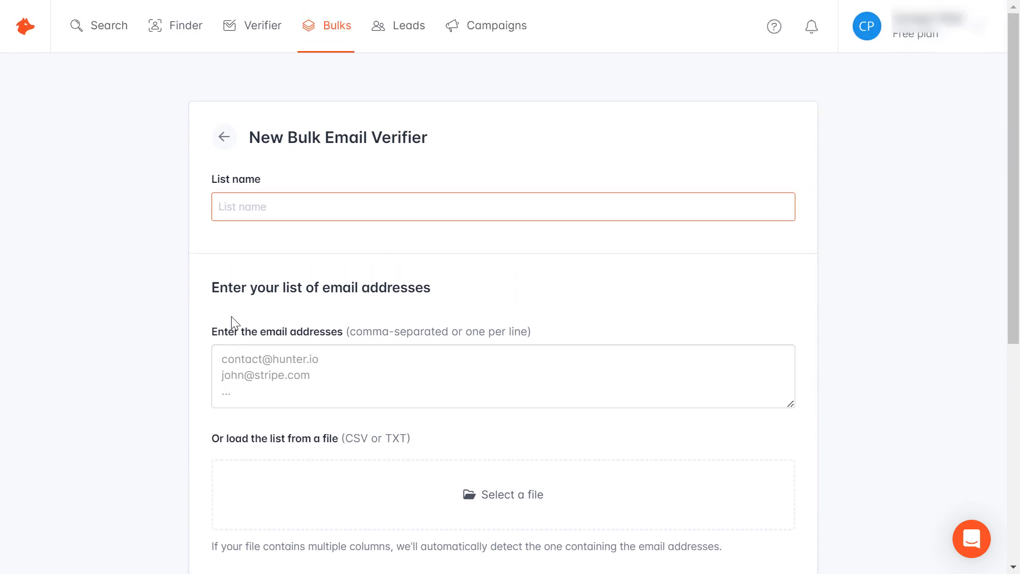